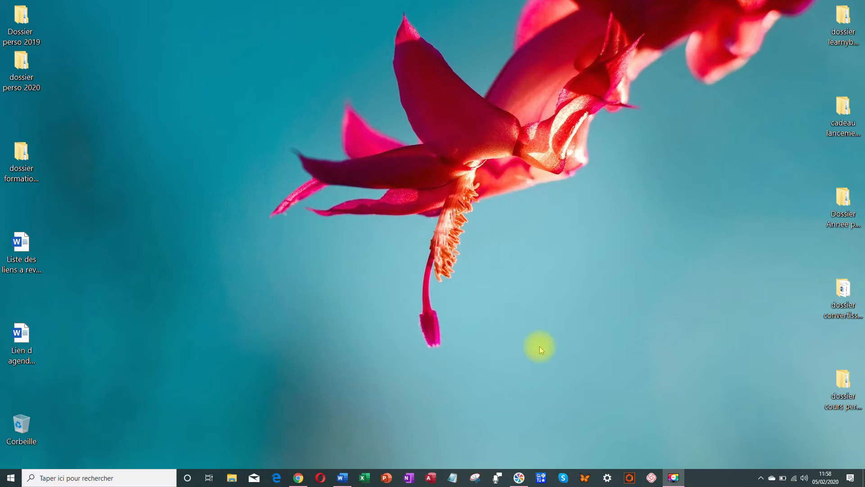
- Switch to the open Word document Document1 and display its clipboard, font and paragraph commands
left_click(342, 479)
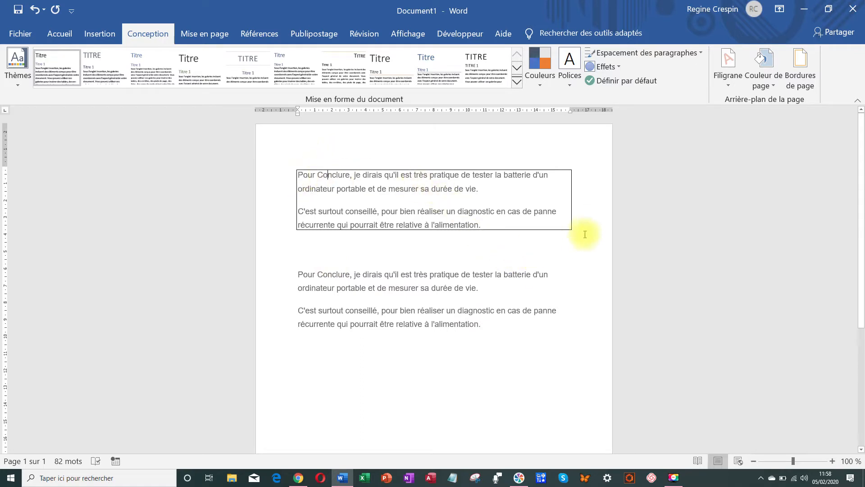
scroll(577, 262, "down", 2)
scroll(577, 261, "up", 2)
left_click(19, 31)
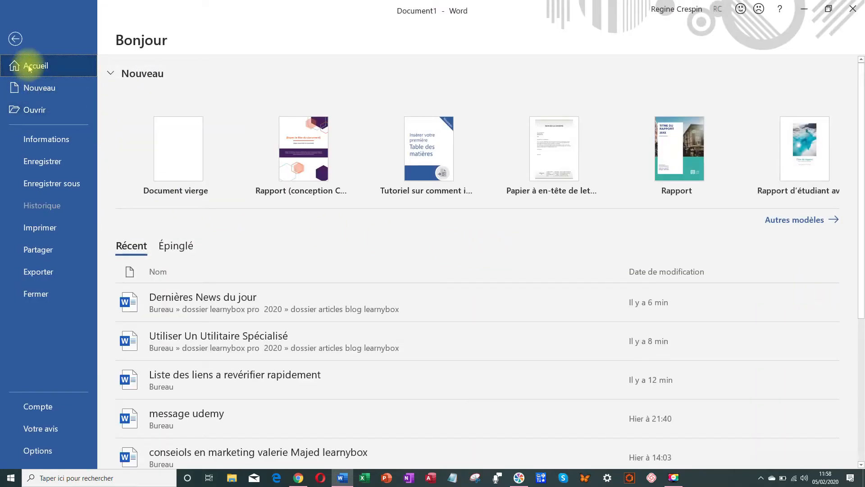
left_click(16, 39)
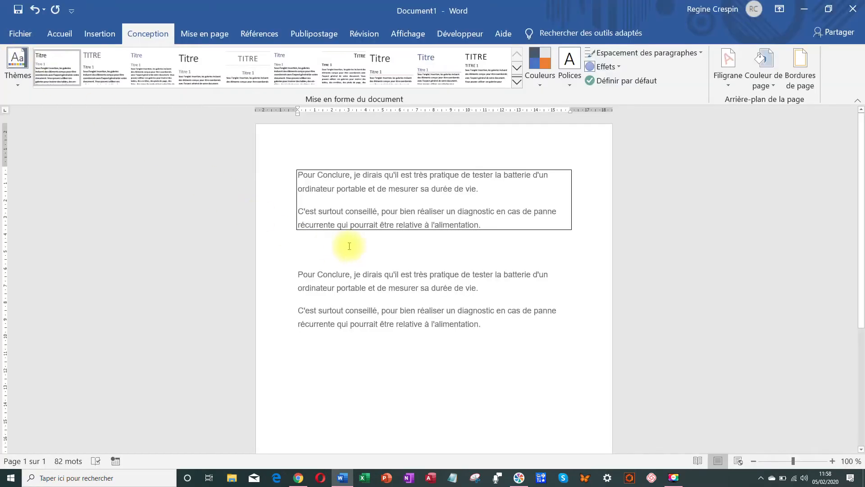
left_click(95, 36)
left_click(60, 34)
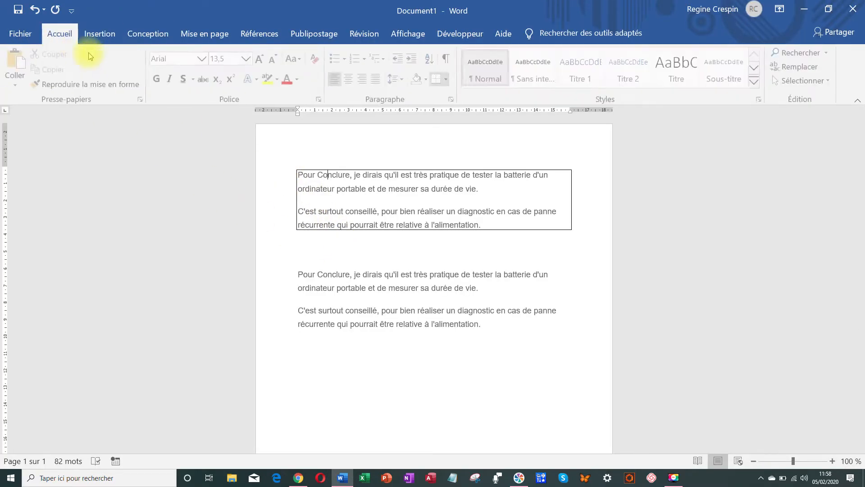
left_click(544, 252)
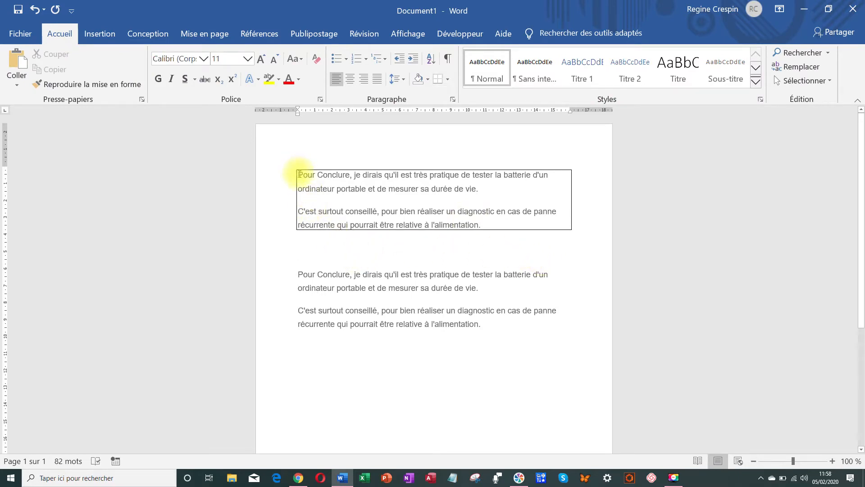
- Copy the two framed paragraphs at the start of the document
left_click_drag(299, 175, 542, 229)
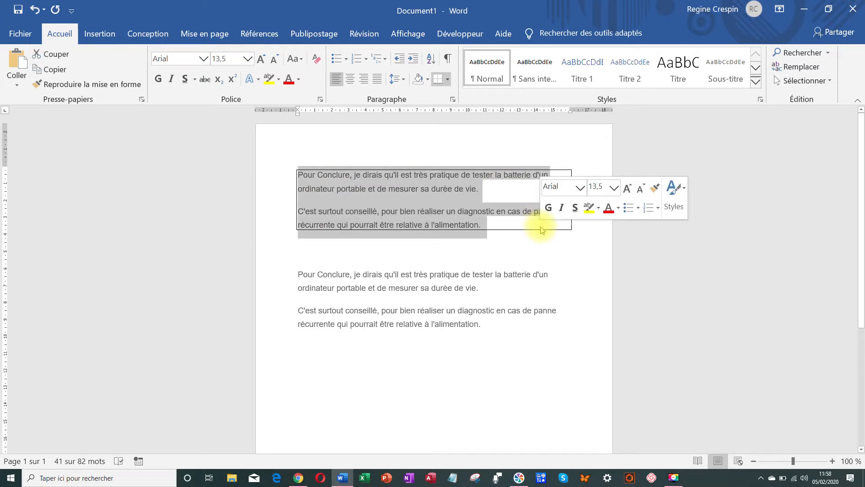
right_click(398, 210)
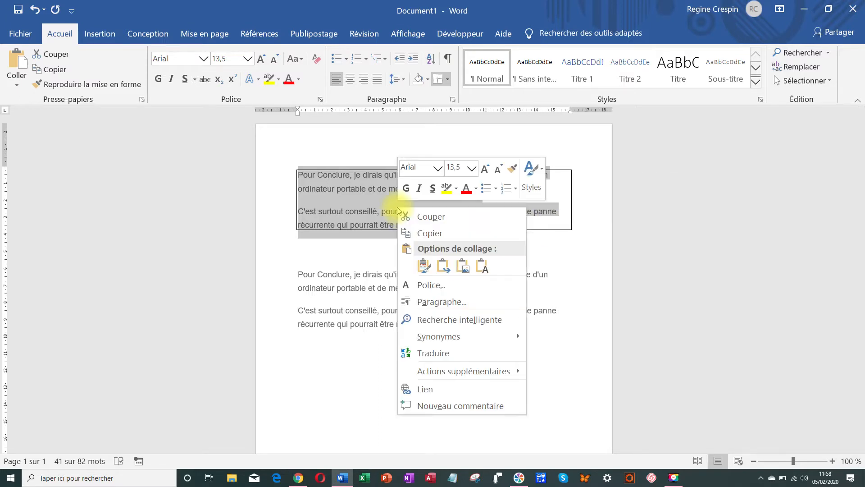
left_click(415, 233)
- Add blank lines below the framed paragraphs and paste the copy there, keeping its source formatting
left_click(388, 251)
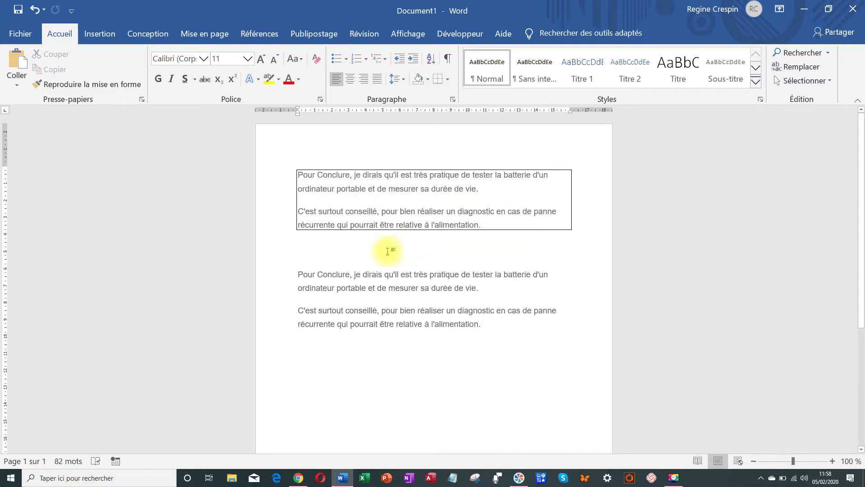
key("Return")
key("Return")
key("Return")
key("Return")
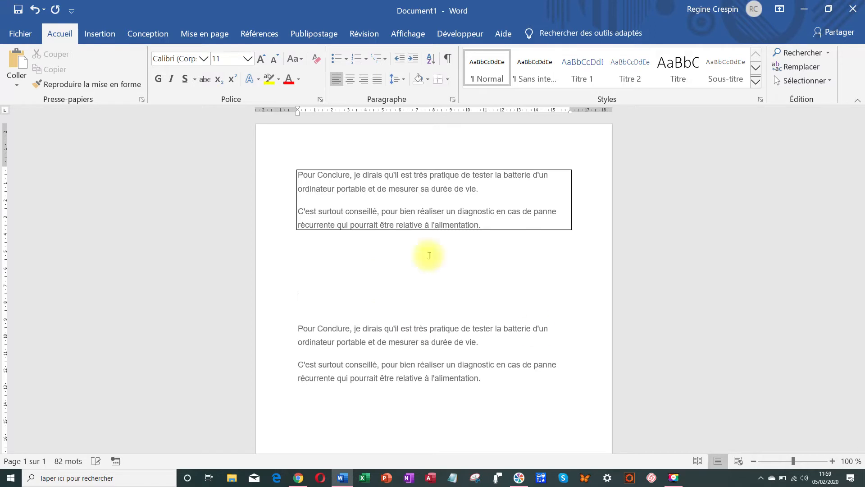
right_click(304, 270)
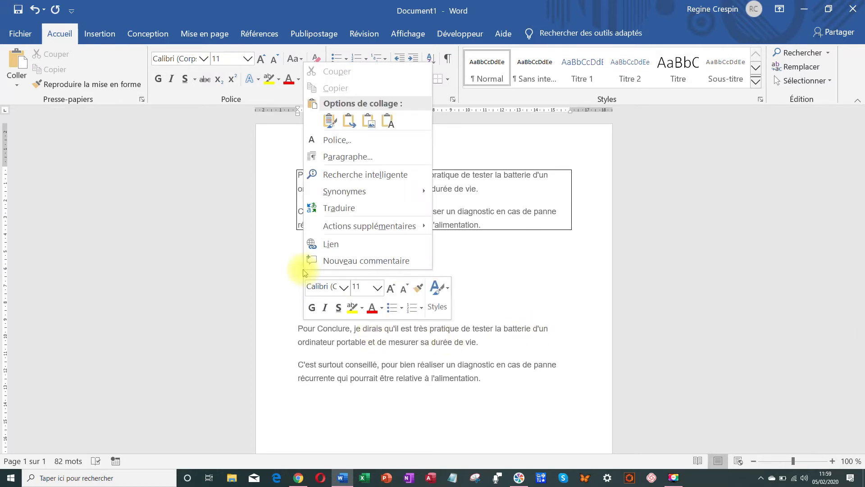
left_click(330, 121)
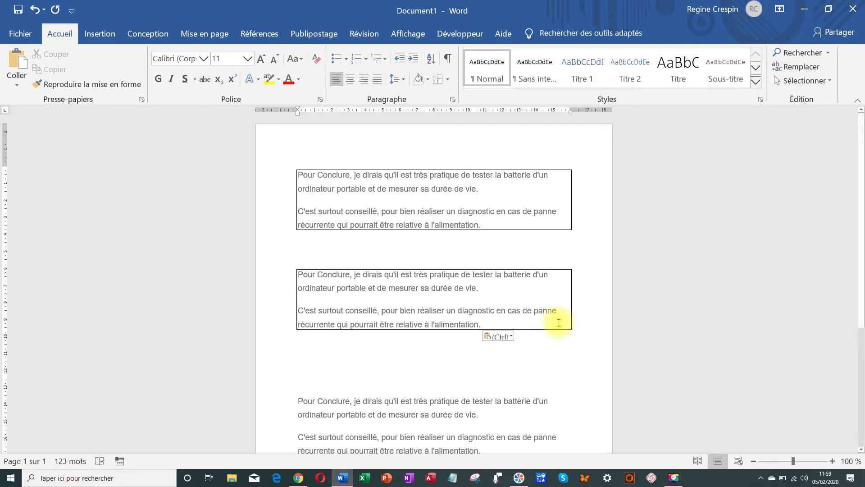
- Copy the two unframed paragraphs below the second framed block
left_click(358, 364)
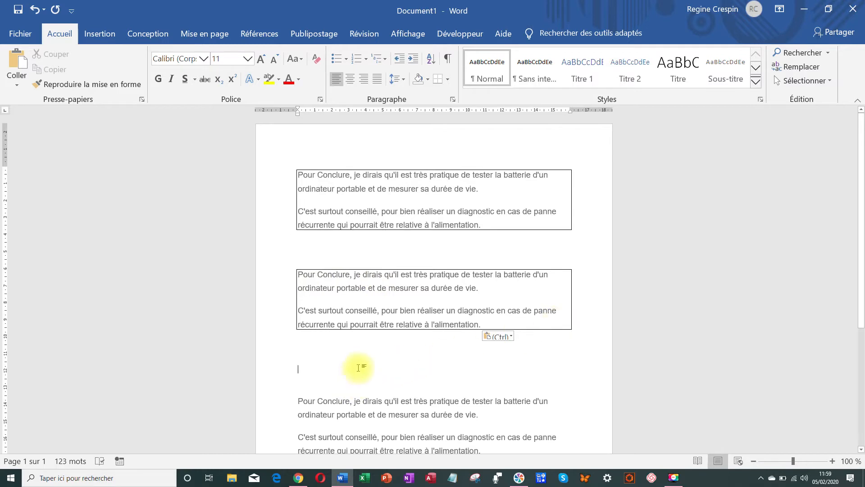
scroll(361, 366, "down", 1)
scroll(361, 366, "down", 2)
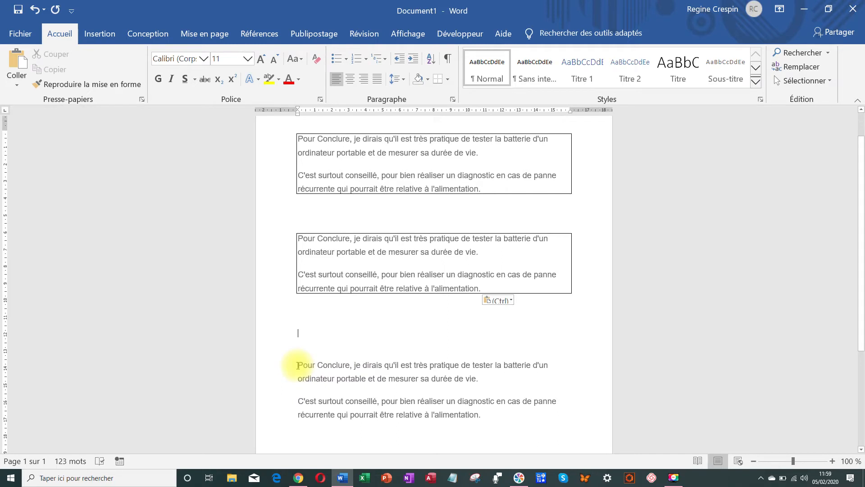
left_click_drag(298, 365, 565, 421)
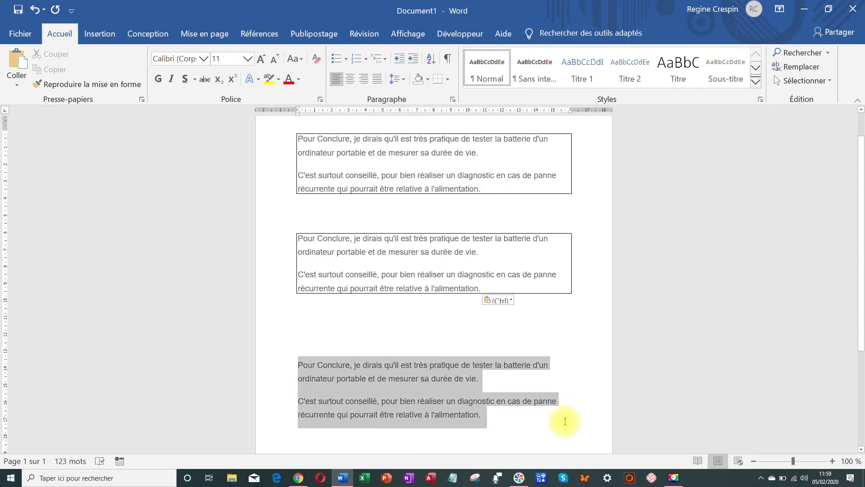
right_click(435, 383)
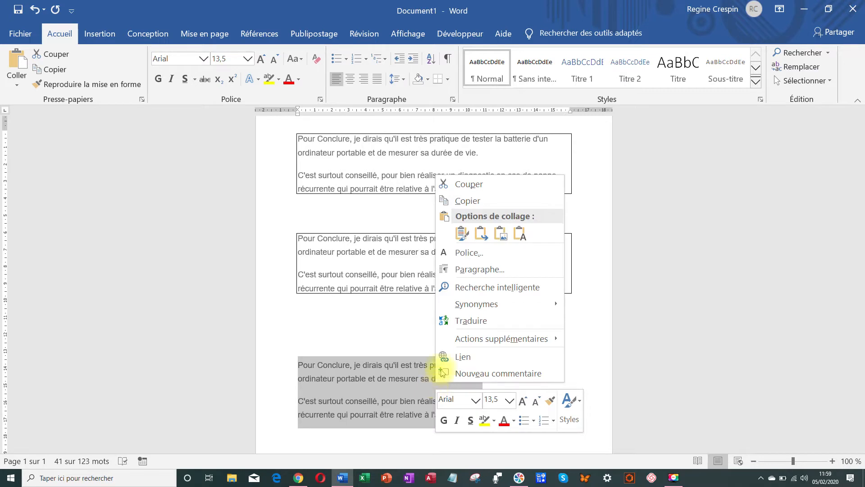
left_click(465, 201)
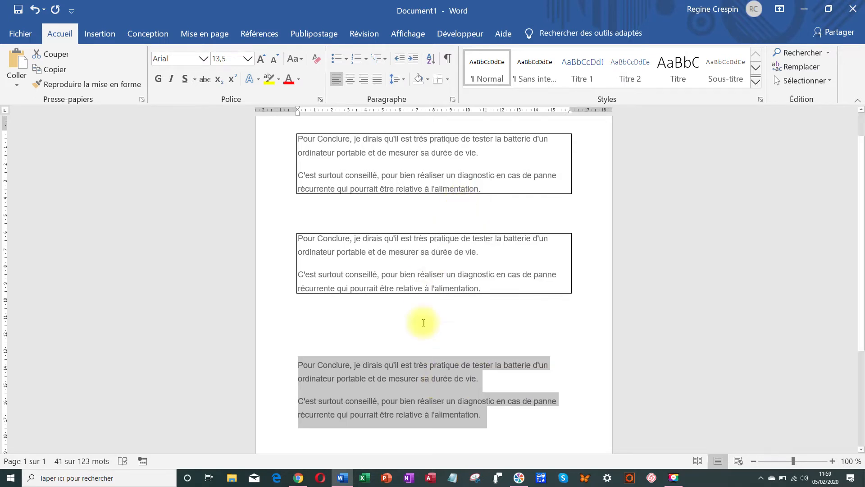
- Paste the copied paragraphs below the unframed text using the merge formatting option
scroll(424, 323, "down", 1)
left_click(358, 420)
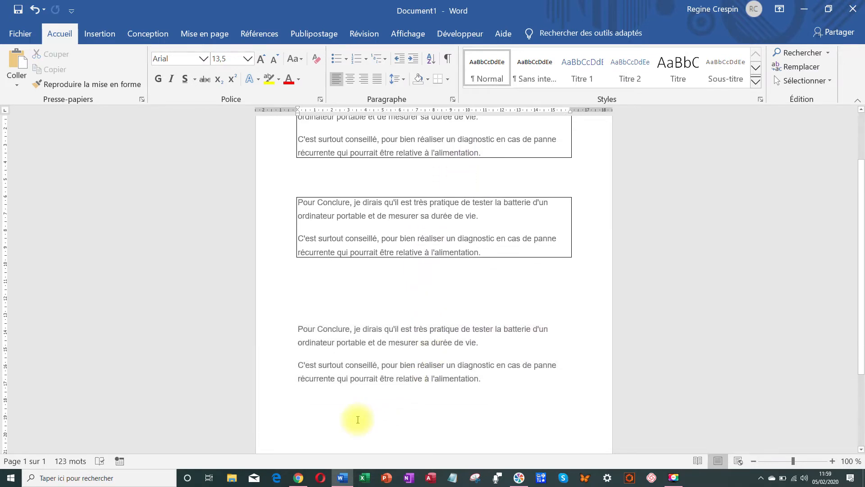
scroll(358, 420, "down", 1)
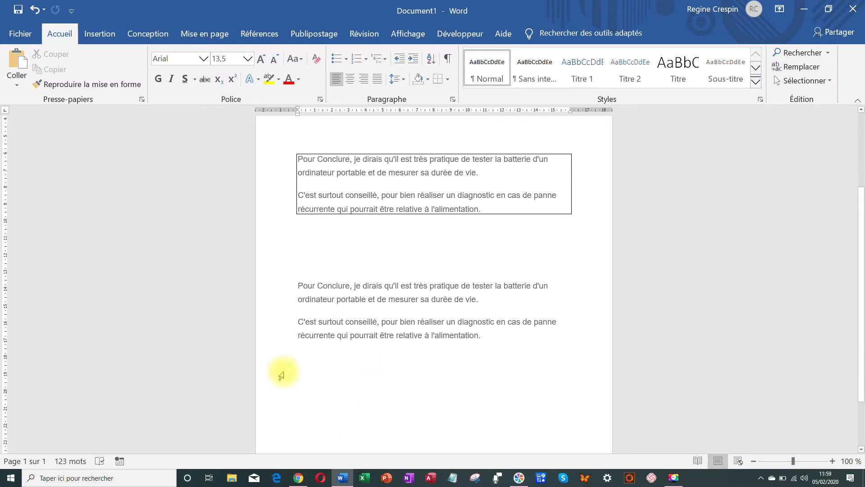
right_click(310, 386)
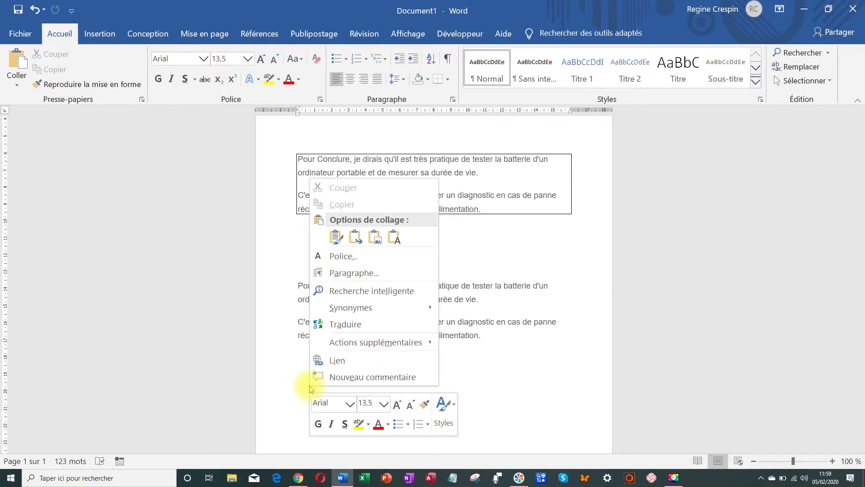
left_click(356, 239)
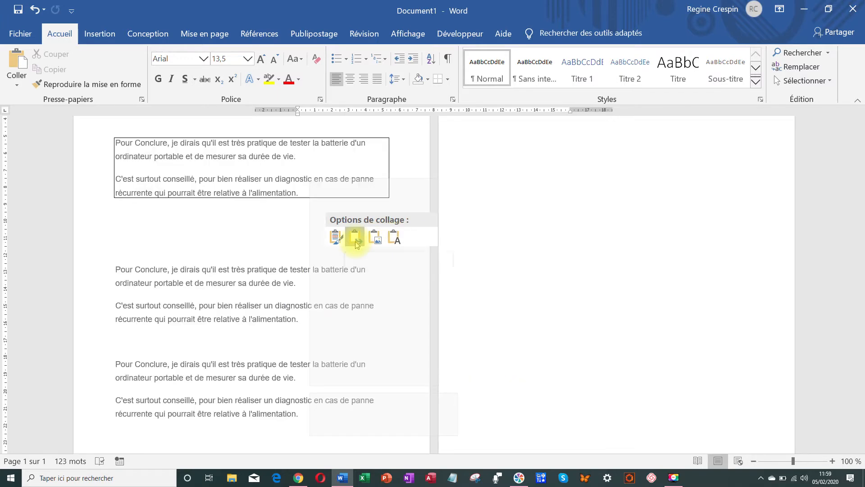
left_click(356, 242)
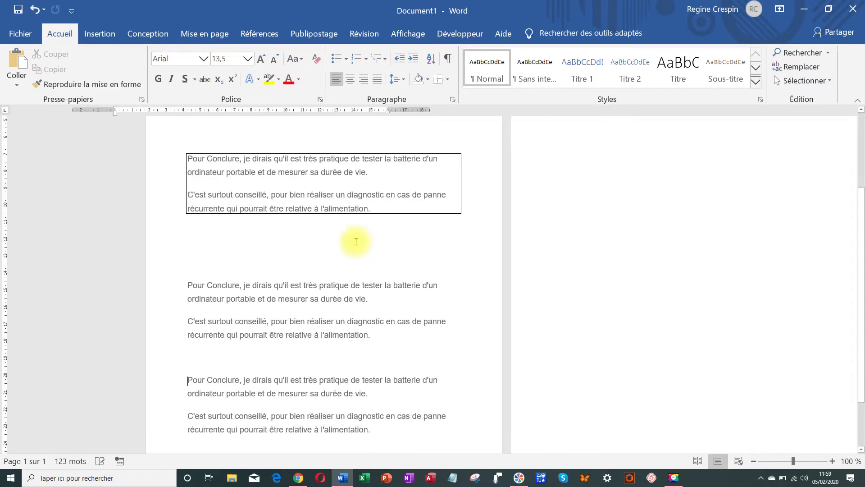
type("Pour Conclure, je dirais qu'il est très pratique de tester la batterie d'un ordinateur portable et de mesurer sa durée de vie. C'est surtout conseillé, pour bien réaliser un diagnostic en cas de panne récurrente qui pourrait être relative à l'alimentation.")
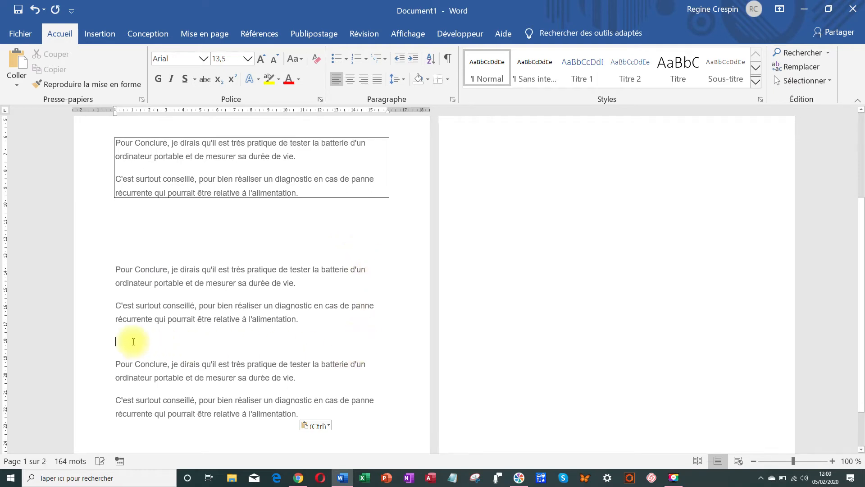
- Change the font colour of the second framed block's two paragraphs to red
scroll(511, 344, "up", 1)
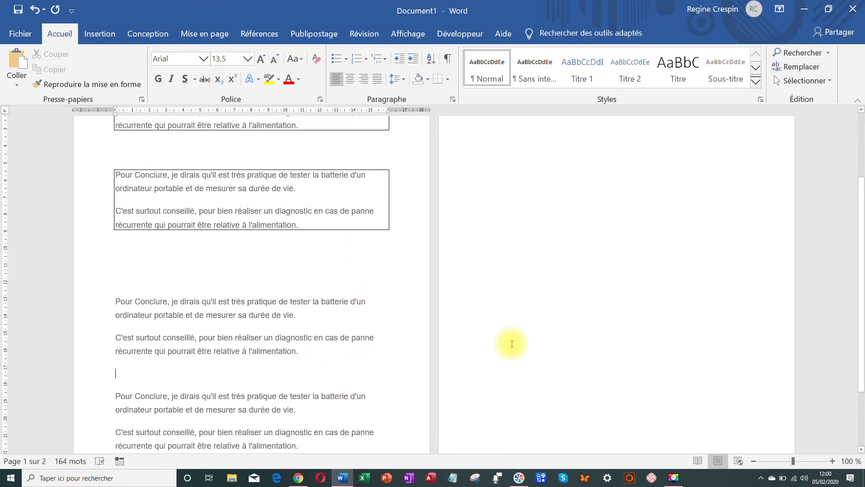
scroll(512, 343, "up", 1)
scroll(512, 344, "up", 1)
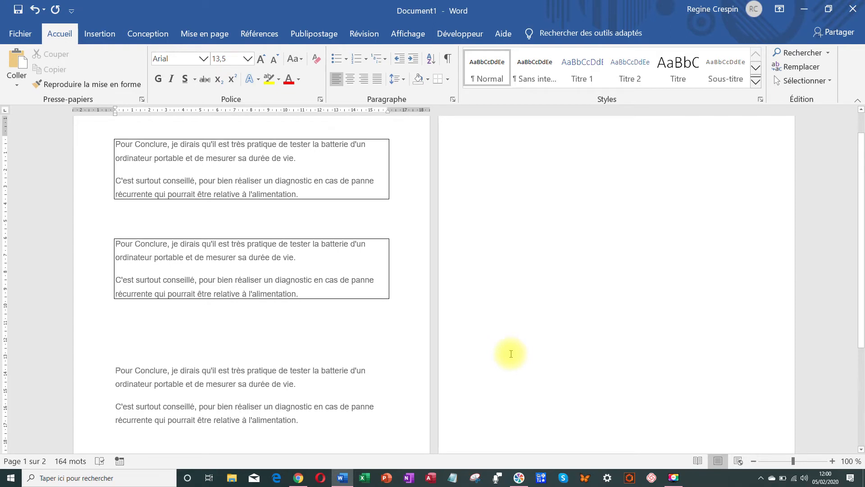
scroll(506, 272, "up", 1)
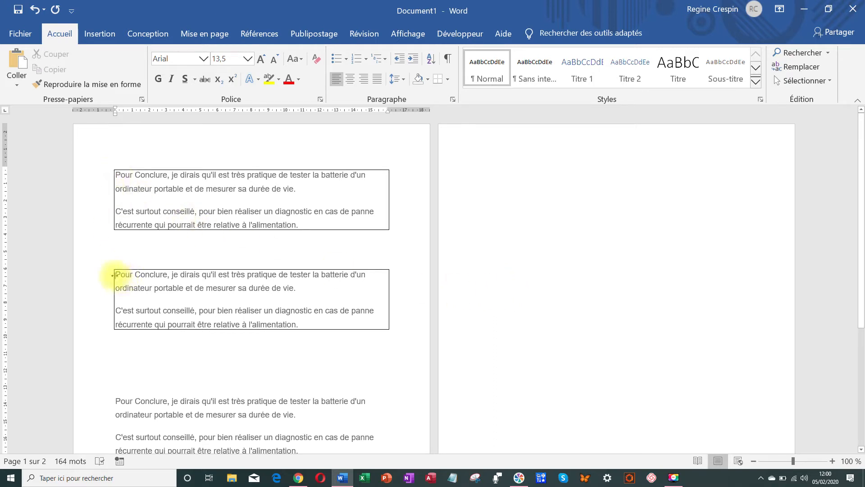
left_click_drag(117, 275, 396, 314)
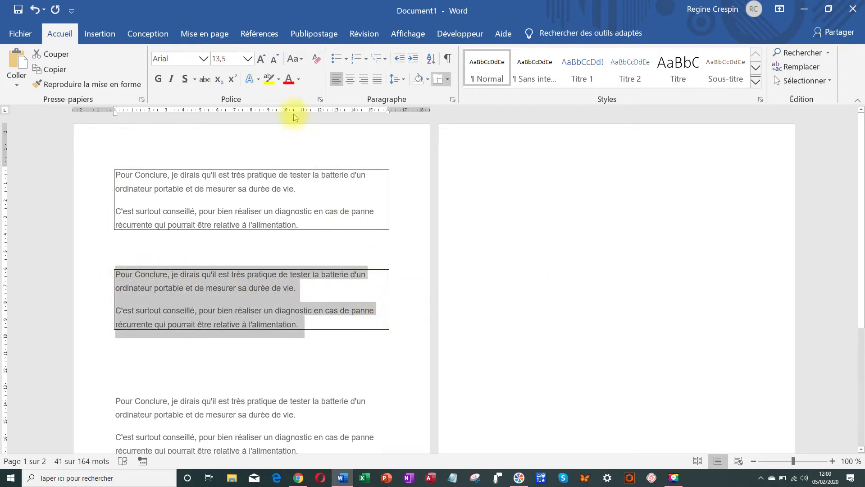
left_click(289, 79)
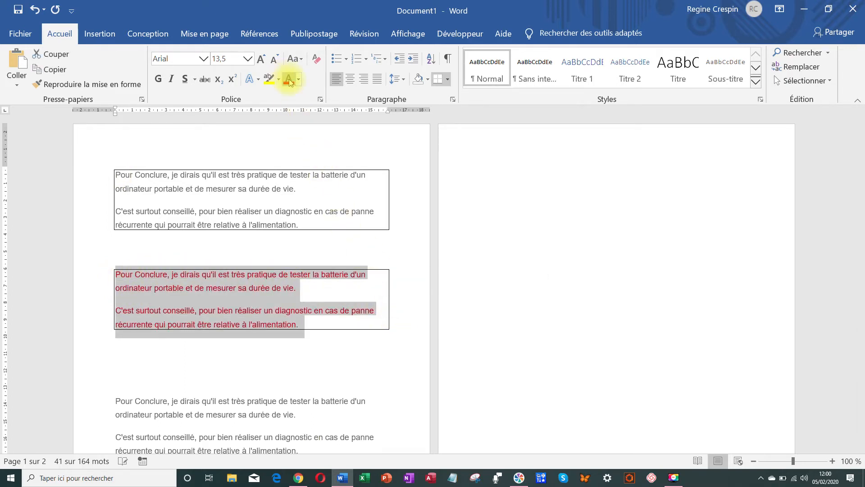
left_click(362, 353)
- Colour the text of the last unframed two-paragraph copy red
scroll(372, 347, "down", 2)
scroll(374, 347, "down", 2)
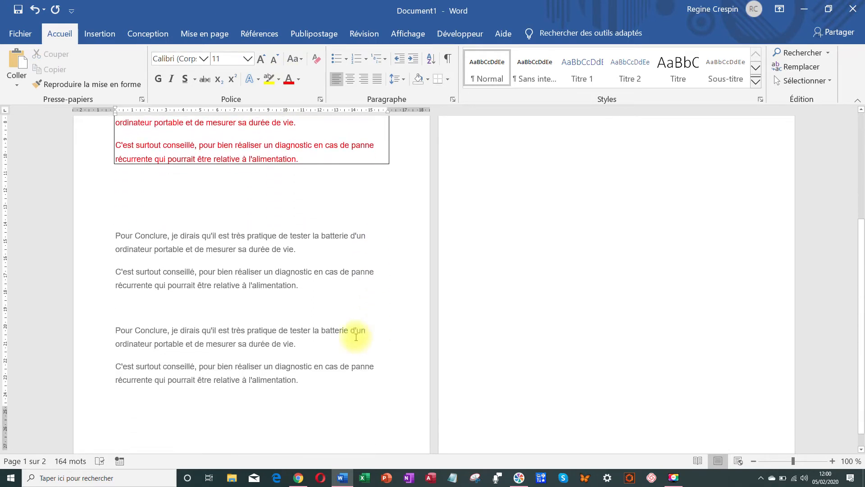
left_click_drag(116, 316, 332, 377)
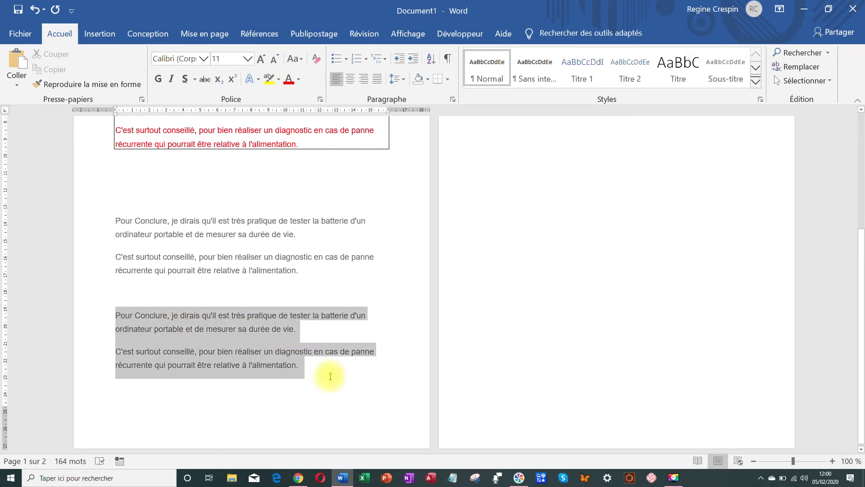
left_click(397, 363)
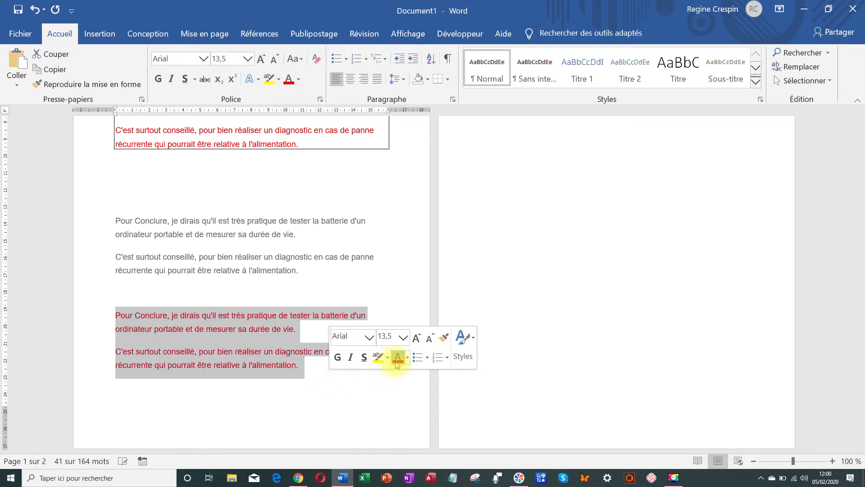
scroll(261, 347, "up", 1)
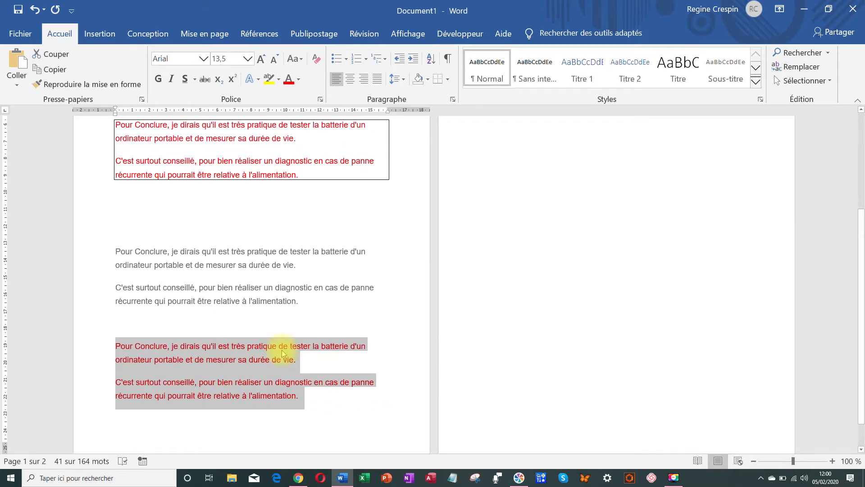
left_click(349, 406)
- Cut the first framed block of two paragraphs from the beginning of the document
scroll(554, 299, "up", 1)
scroll(554, 300, "up", 2)
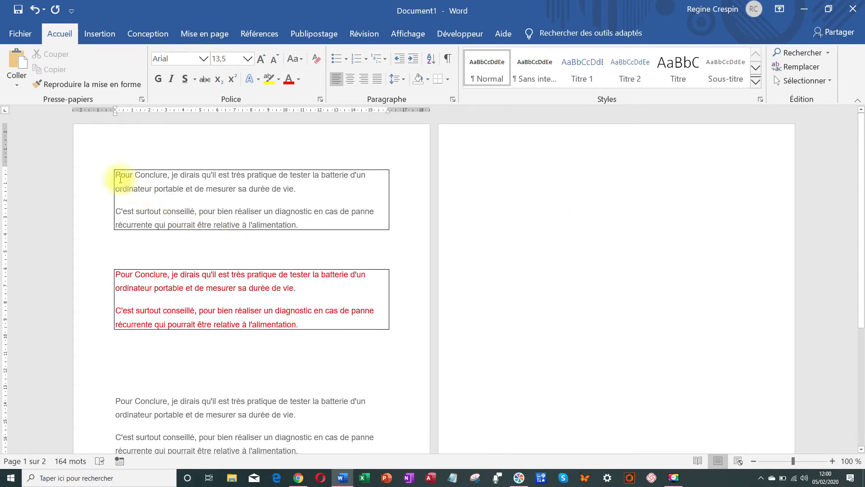
left_click_drag(116, 176, 351, 223)
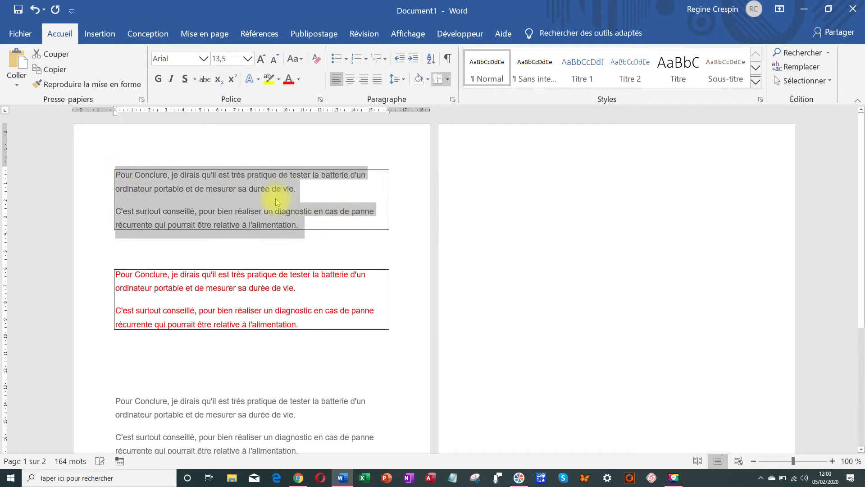
right_click(275, 198)
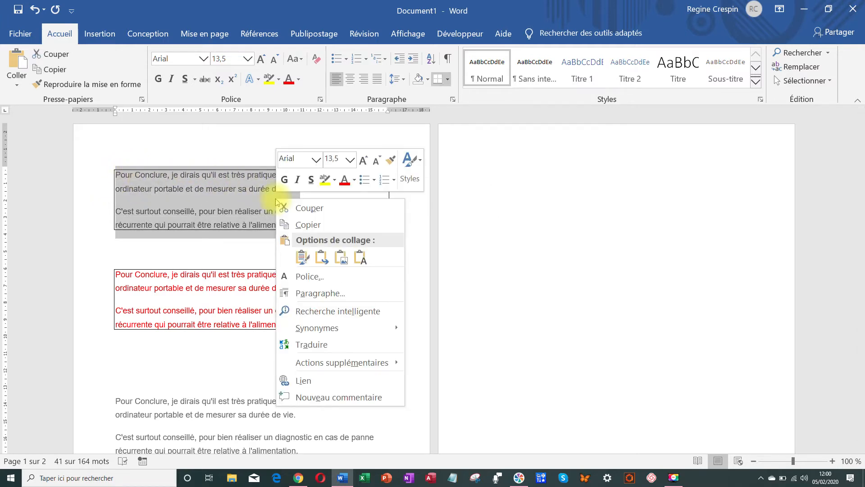
left_click(310, 210)
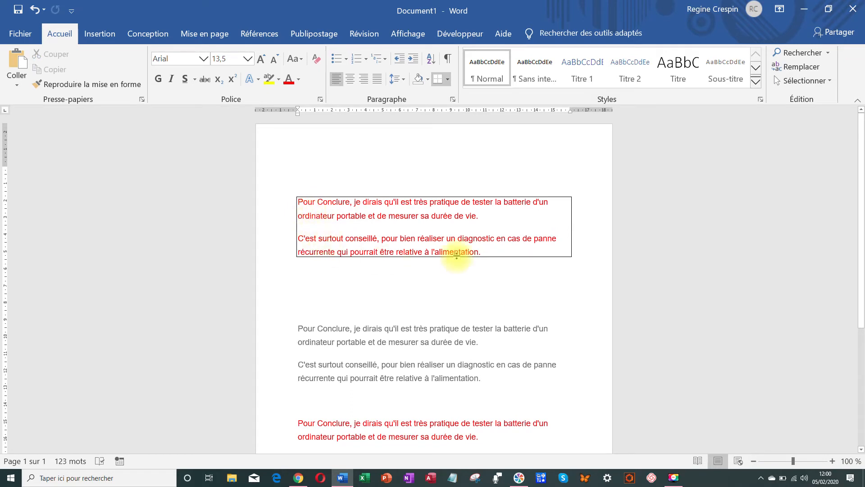
- Paste the cut framed block on the empty line below the red framed block, keeping the source formatting
left_click(306, 279)
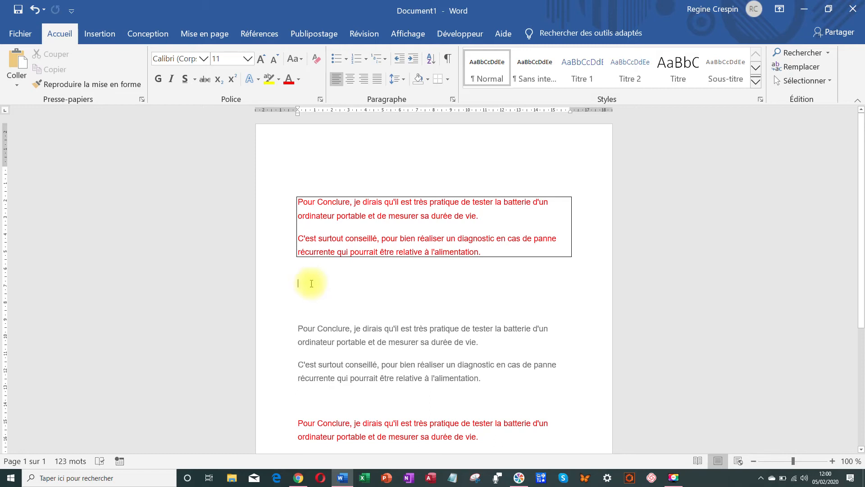
right_click(311, 283)
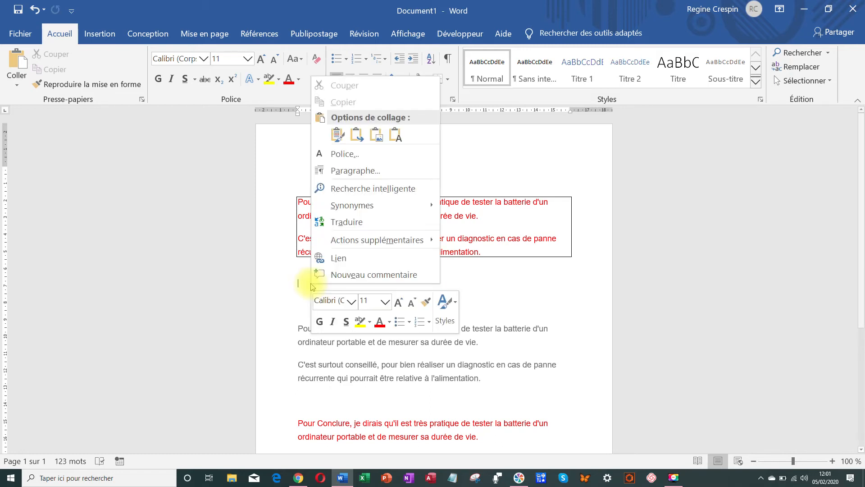
left_click(337, 134)
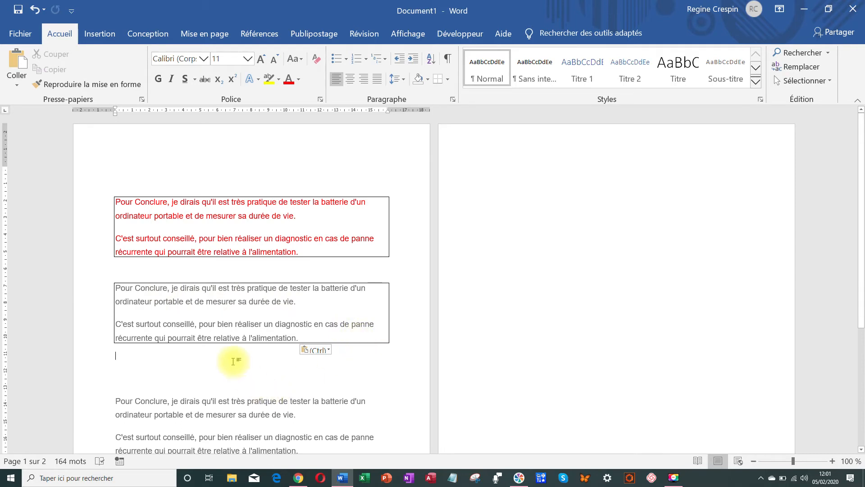
- Cut the two grey unframed paragraphs located between the pasted framed block and the red unframed copy
scroll(232, 359, "down", 3)
scroll(225, 352, "down", 1)
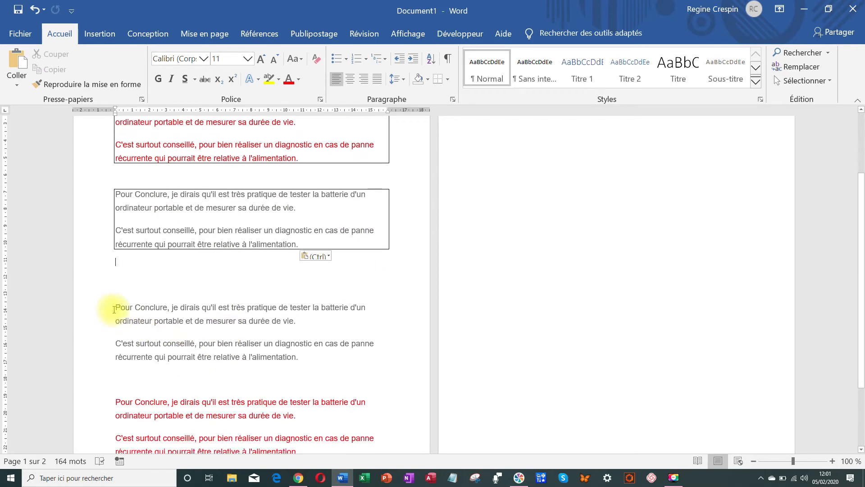
left_click_drag(114, 309, 360, 357)
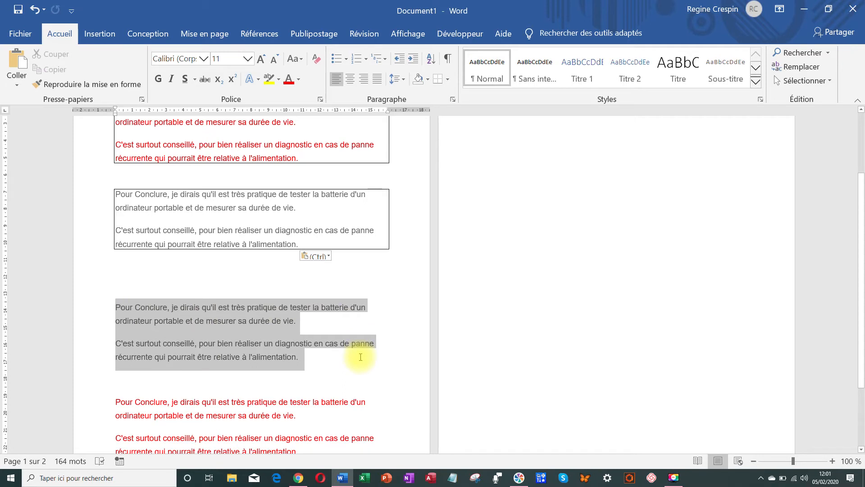
right_click(266, 331)
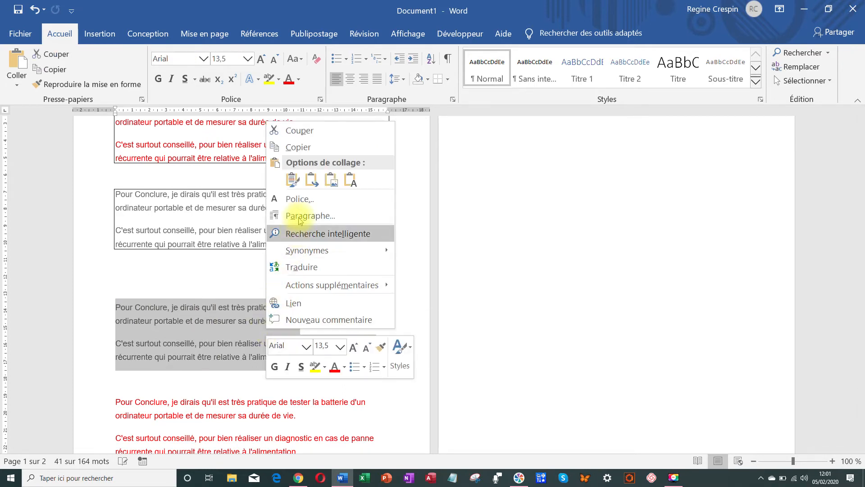
left_click(307, 135)
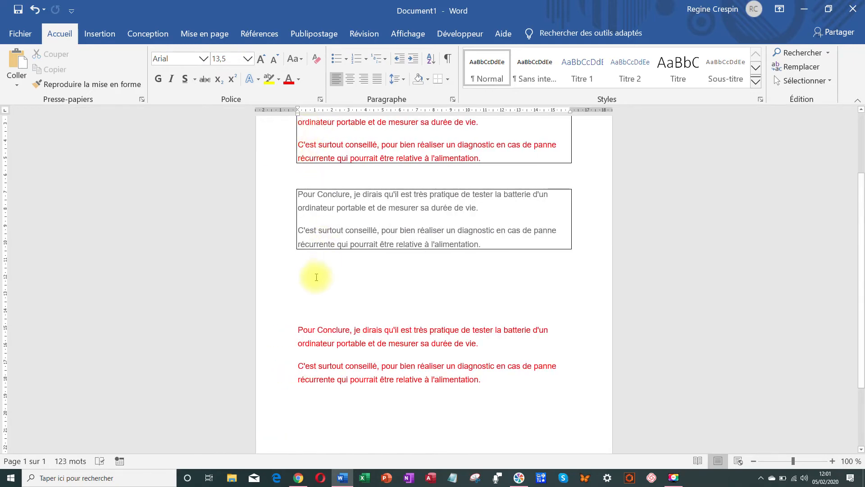
- Paste the cut unframed paragraphs on an empty line above the red unframed copy, keeping the source formatting
left_click(309, 291)
right_click(308, 292)
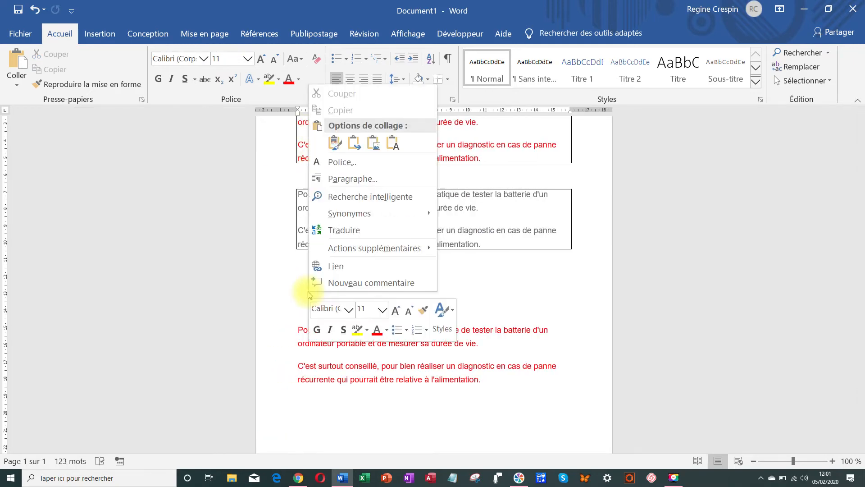
left_click(335, 143)
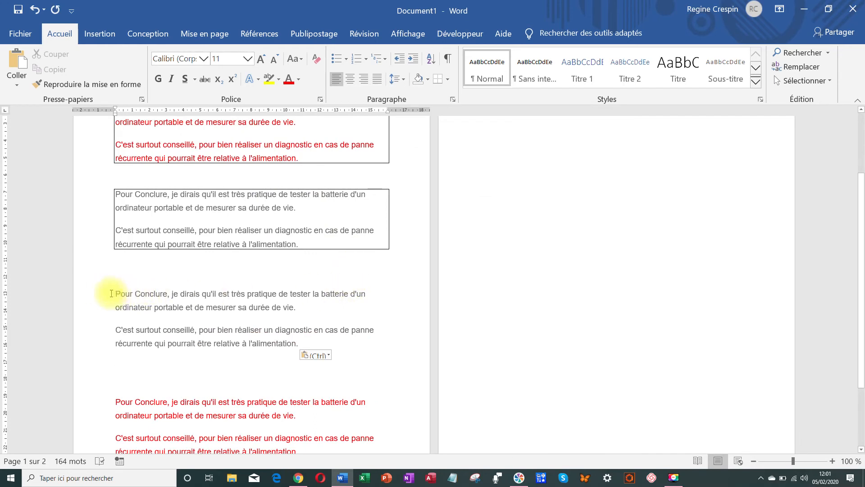
- Highlight in yellow the two-paragraph unframed block just pasted and the grey framed block above it
left_click_drag(100, 293, 344, 362)
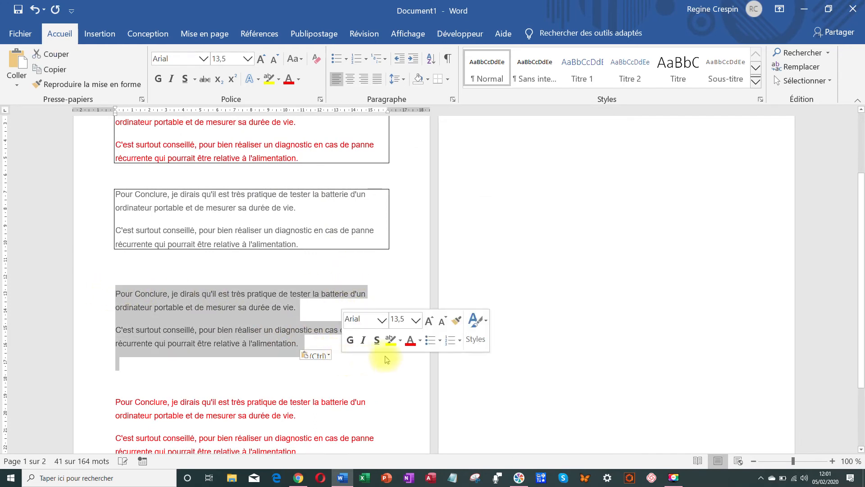
left_click(391, 340)
scroll(276, 321, "up", 1)
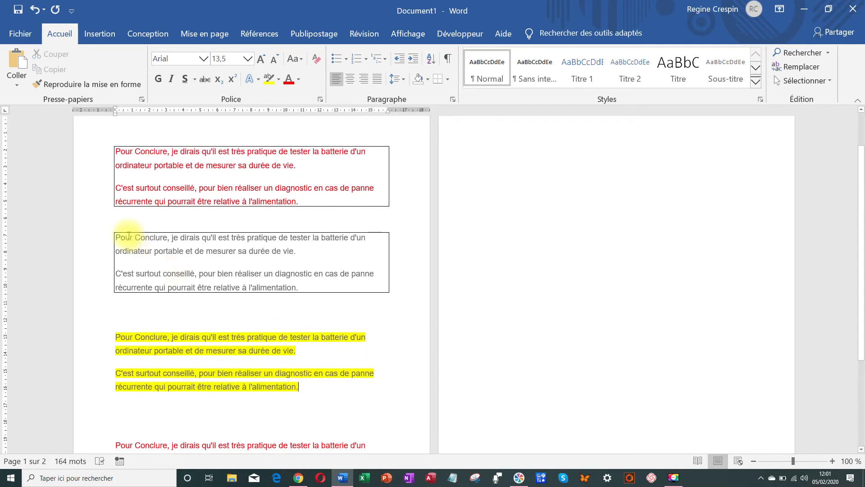
left_click_drag(116, 237, 172, 244)
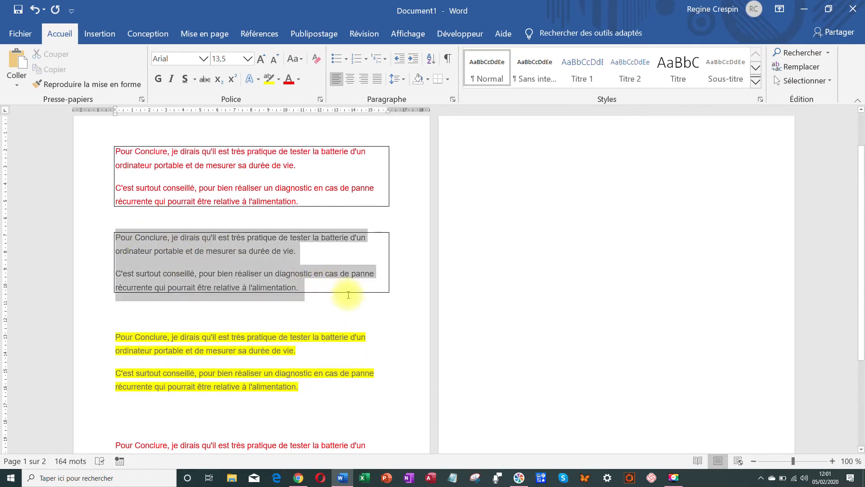
left_click(397, 276)
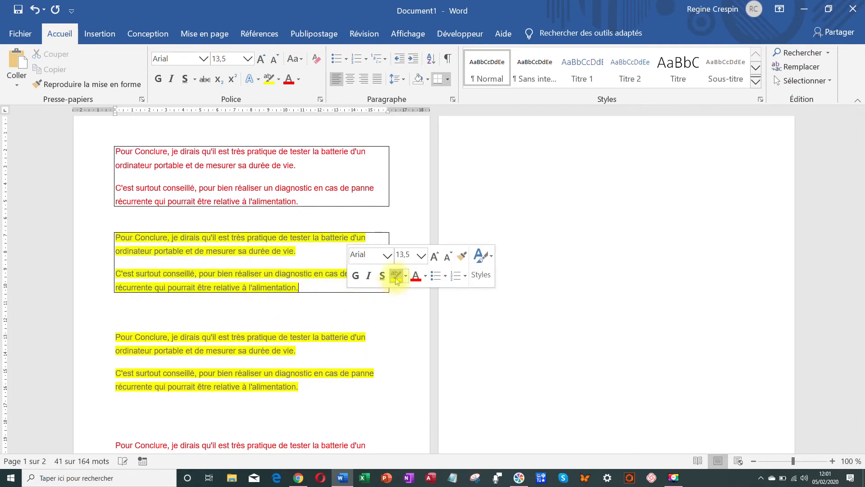
left_click(323, 311)
- Review the whole document, comparing the red copied blocks with the yellow-highlighted cut-and-pasted blocks
scroll(528, 358, "up", 2)
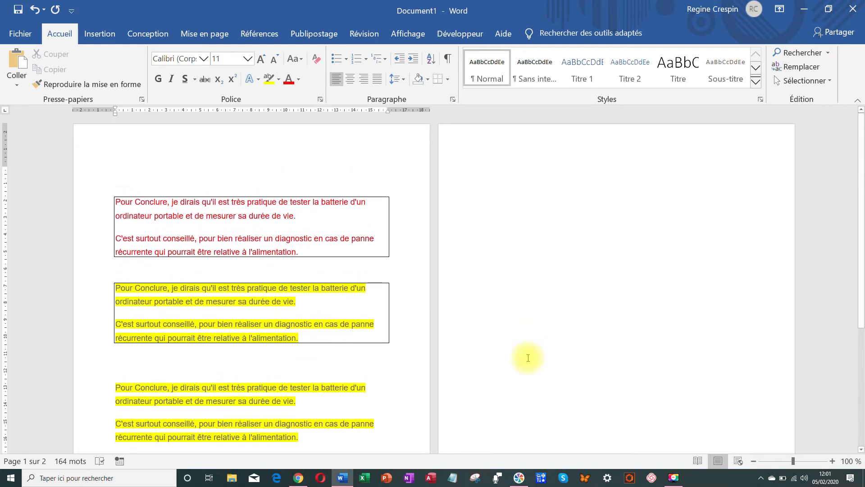
scroll(392, 322, "down", 4)
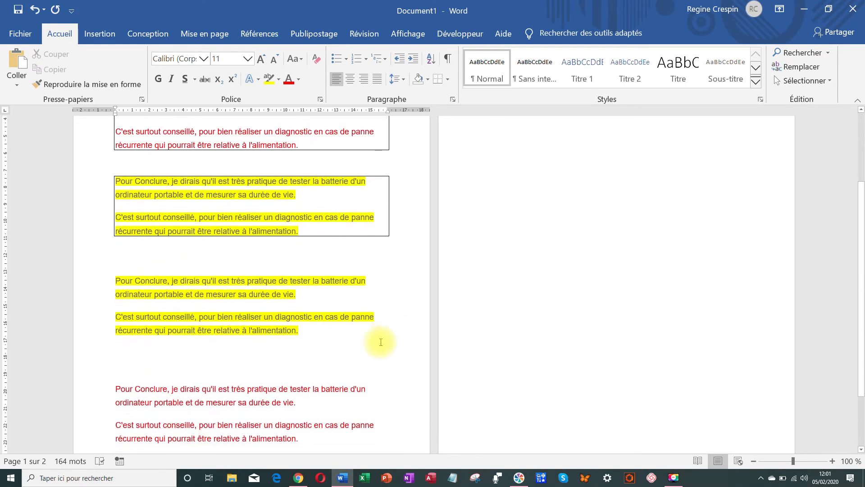
scroll(381, 342, "down", 2)
scroll(378, 346, "up", 4)
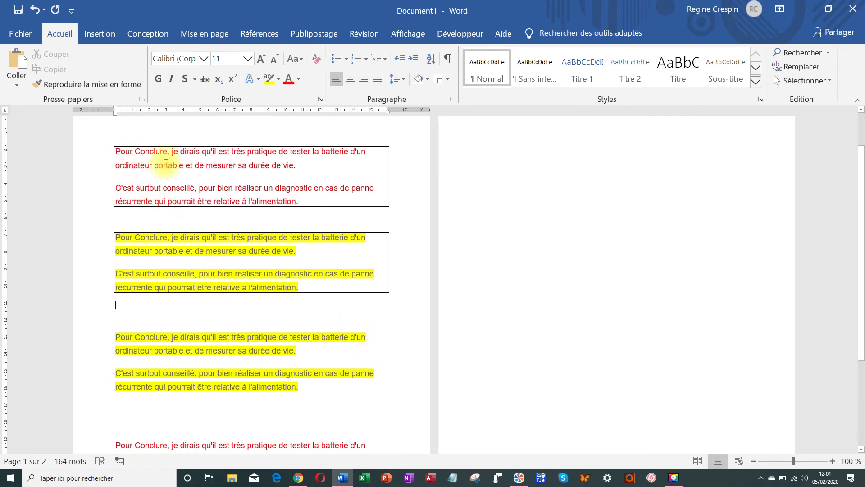
scroll(266, 208, "down", 2)
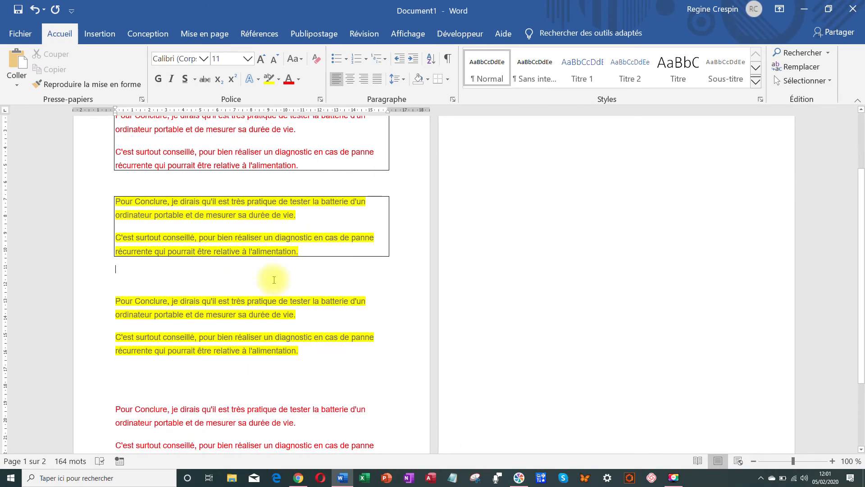
scroll(277, 277, "down", 1)
scroll(290, 318, "up", 3)
scroll(354, 342, "down", 2)
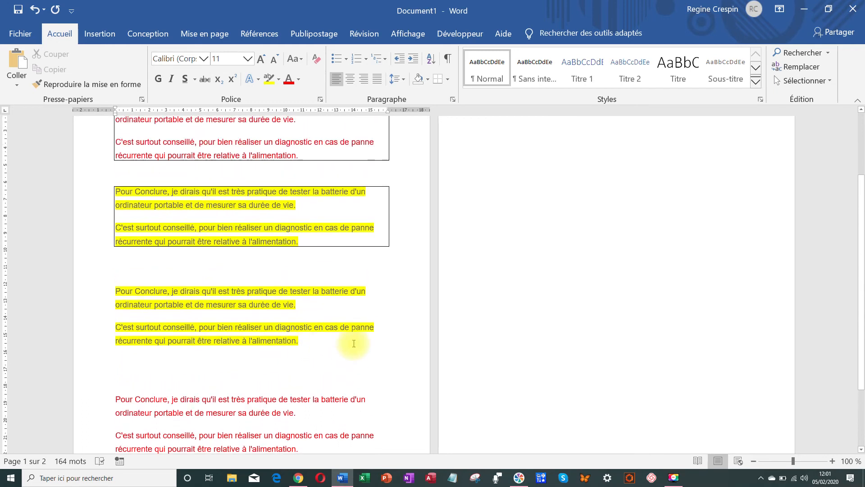
scroll(354, 343, "up", 3)
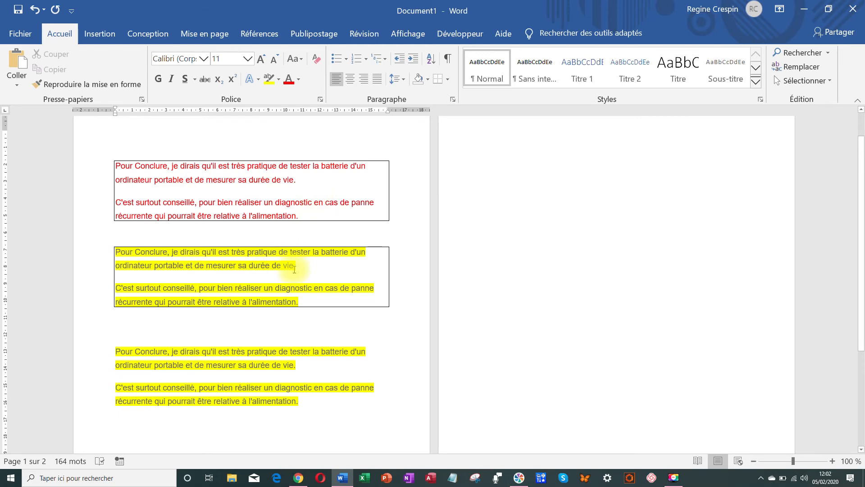
scroll(294, 269, "down", 1)
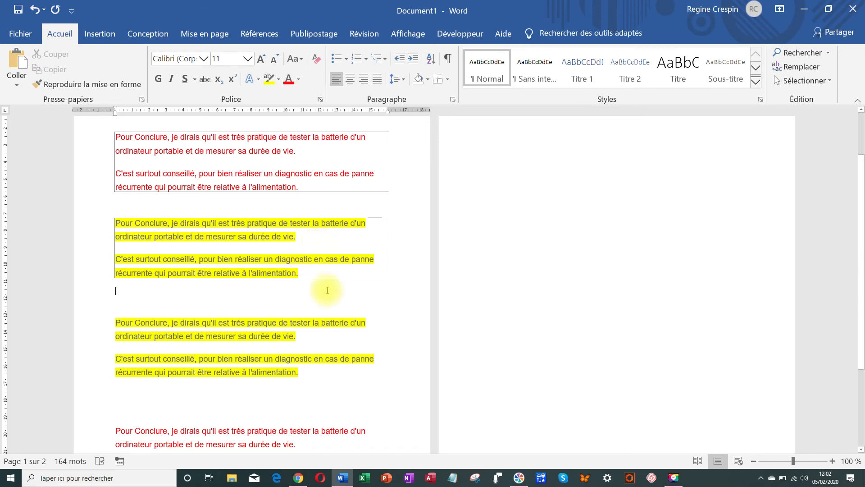
scroll(329, 287, "down", 2)
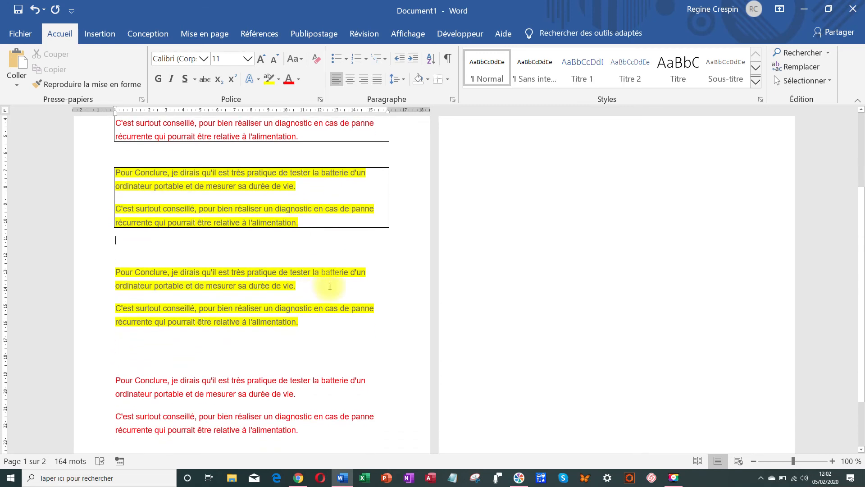
scroll(309, 289, "up", 1)
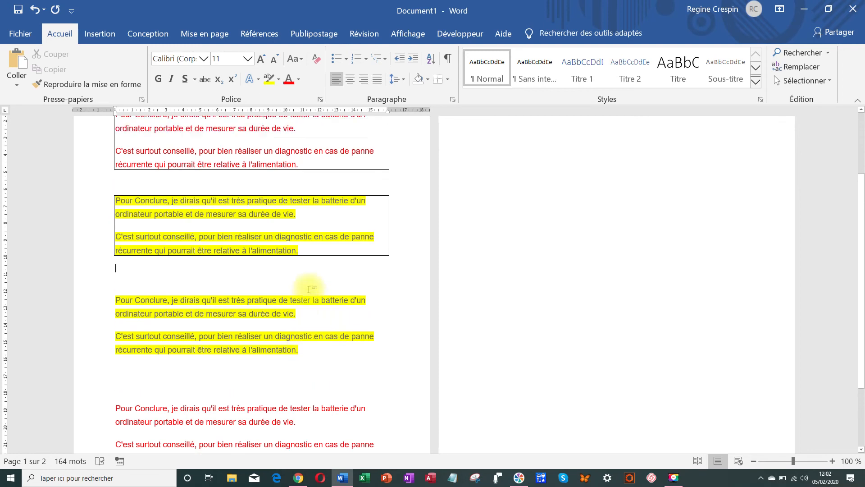
scroll(309, 289, "up", 3)
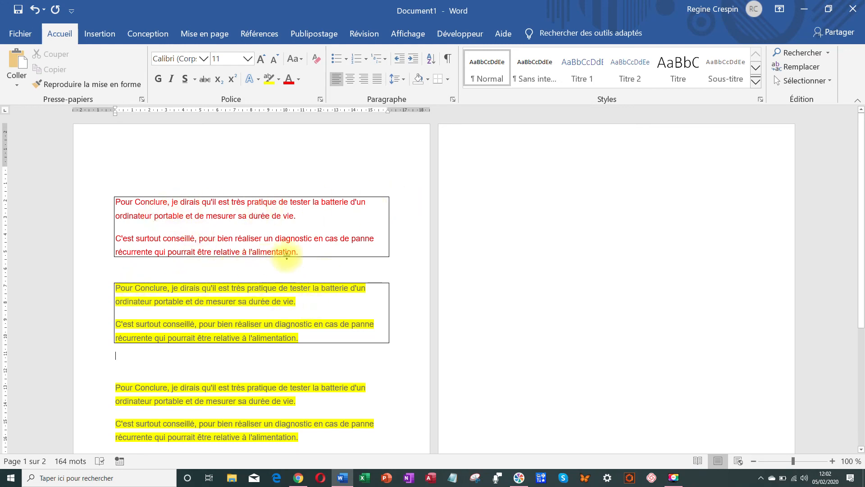
scroll(328, 298, "down", 1)
scroll(327, 298, "down", 3)
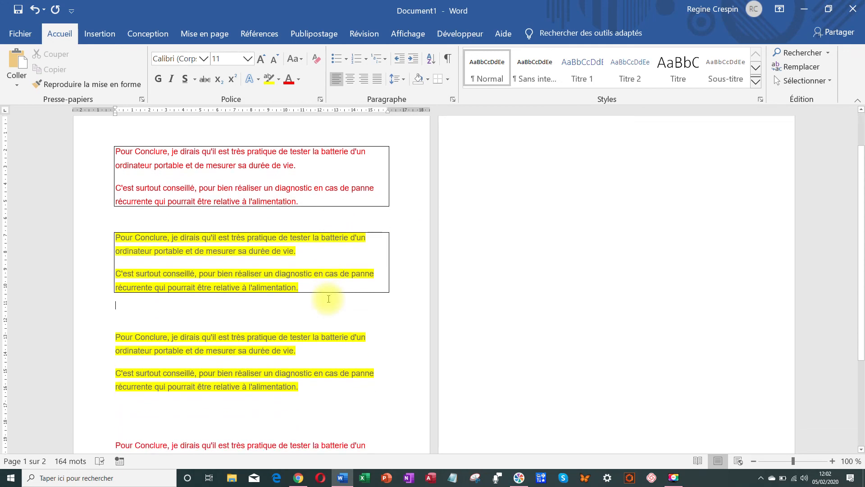
scroll(328, 299, "down", 8)
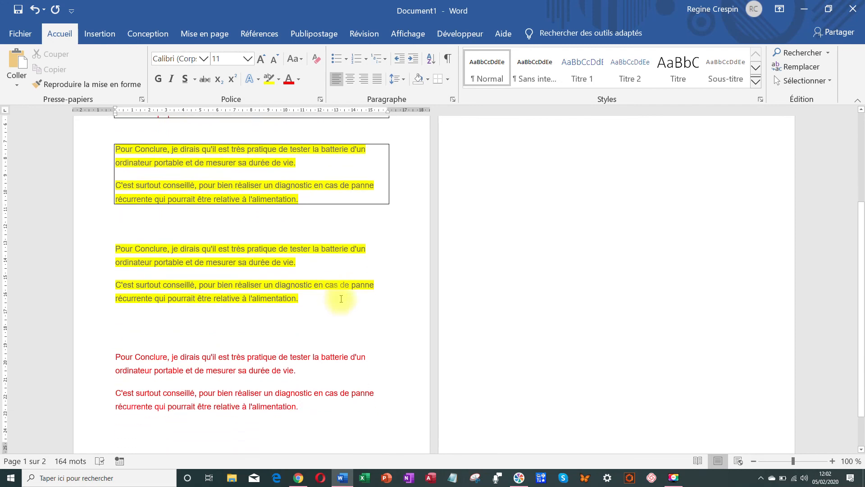
scroll(361, 307, "down", 2)
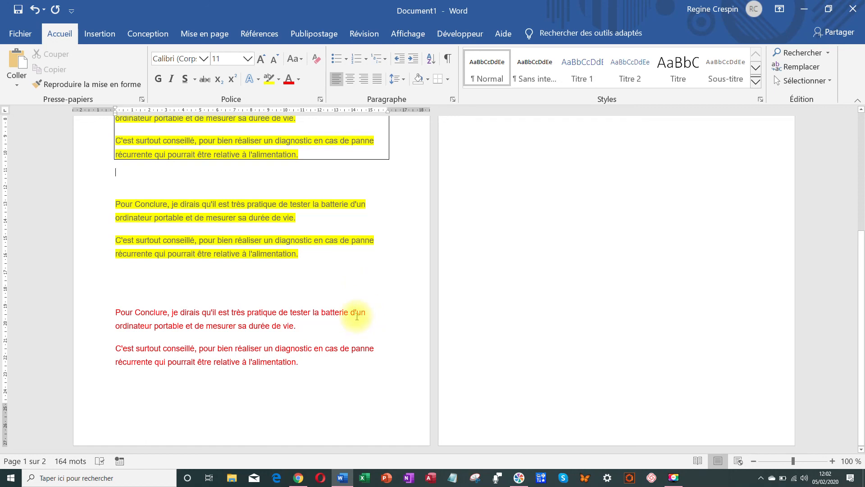
scroll(358, 316, "up", 3)
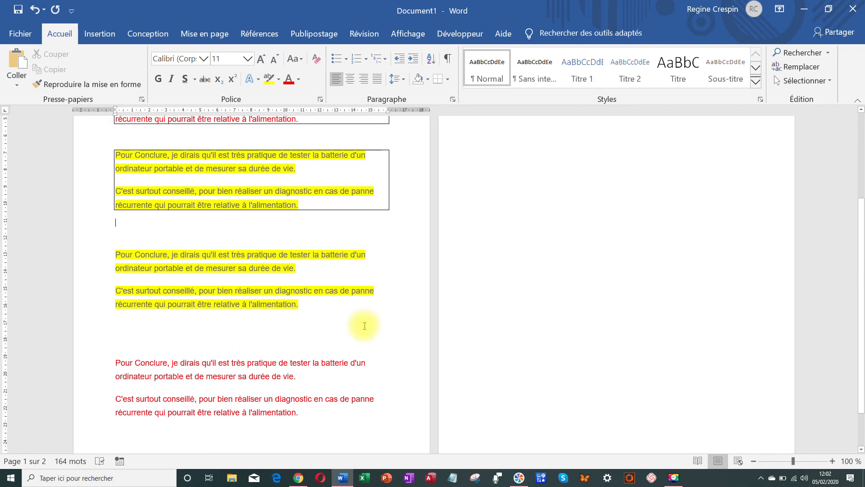
scroll(357, 325, "up", 3)
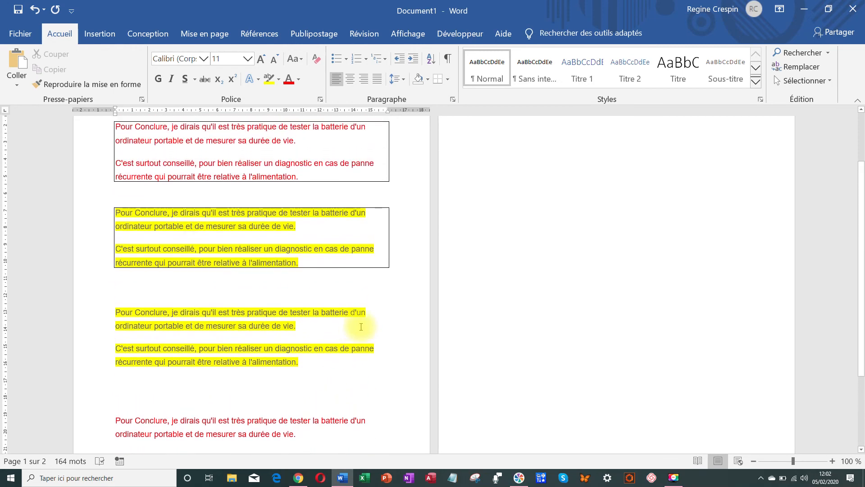
scroll(379, 331, "up", 3)
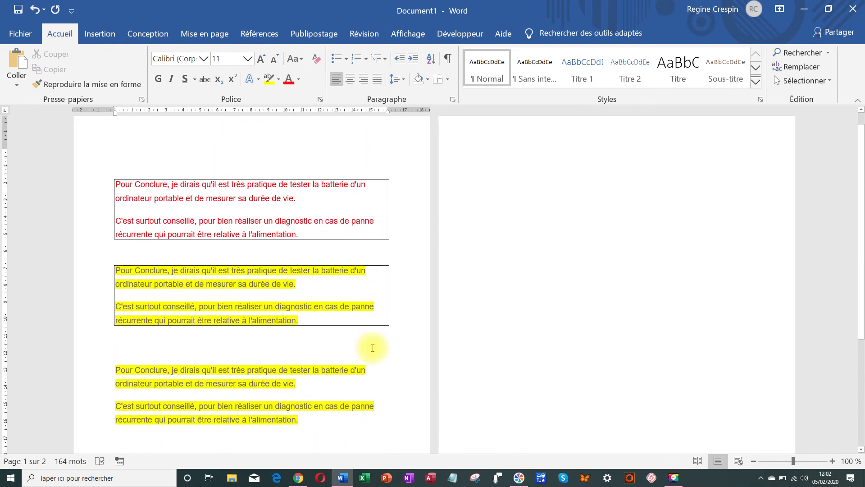